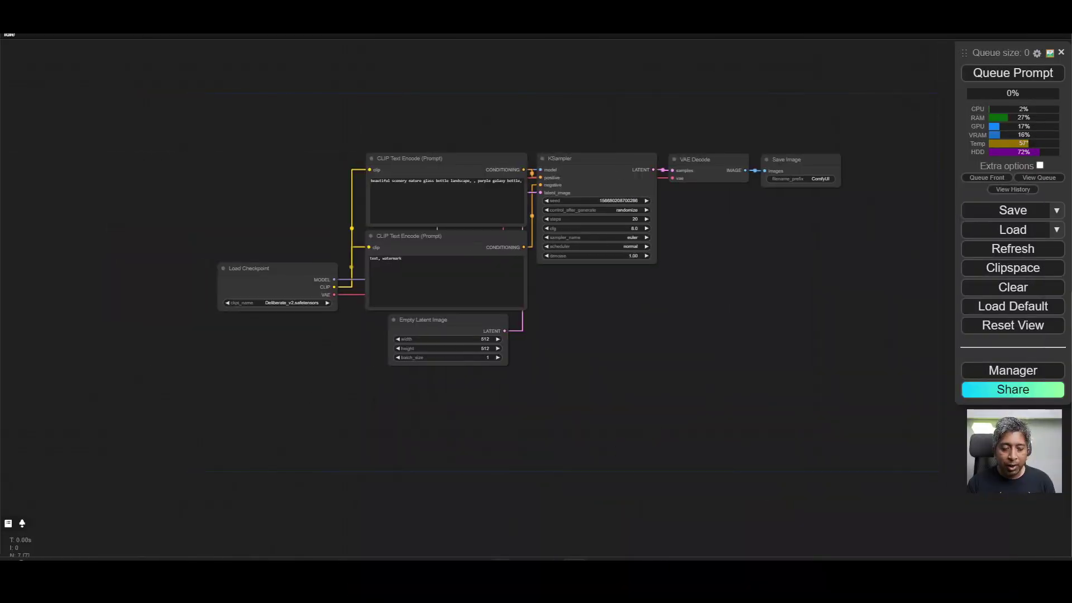
Drag Kazitorials-avatar-generator.png from File Explorer onto the canvas to load the InstantID workflow.
key(alt+Tab)
drag(971, 254, 625, 364)
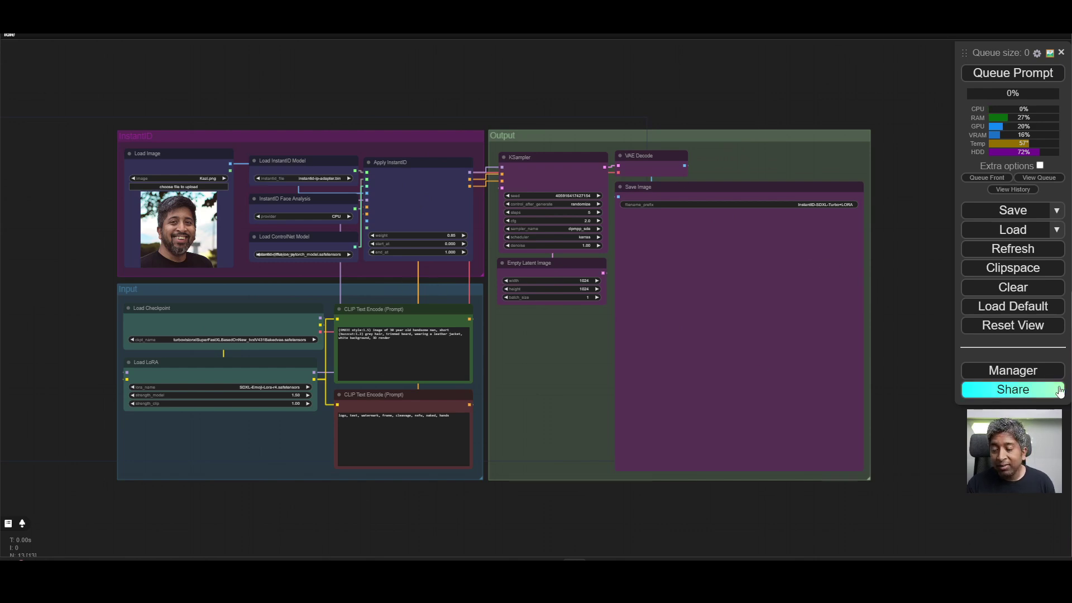
click(1014, 372)
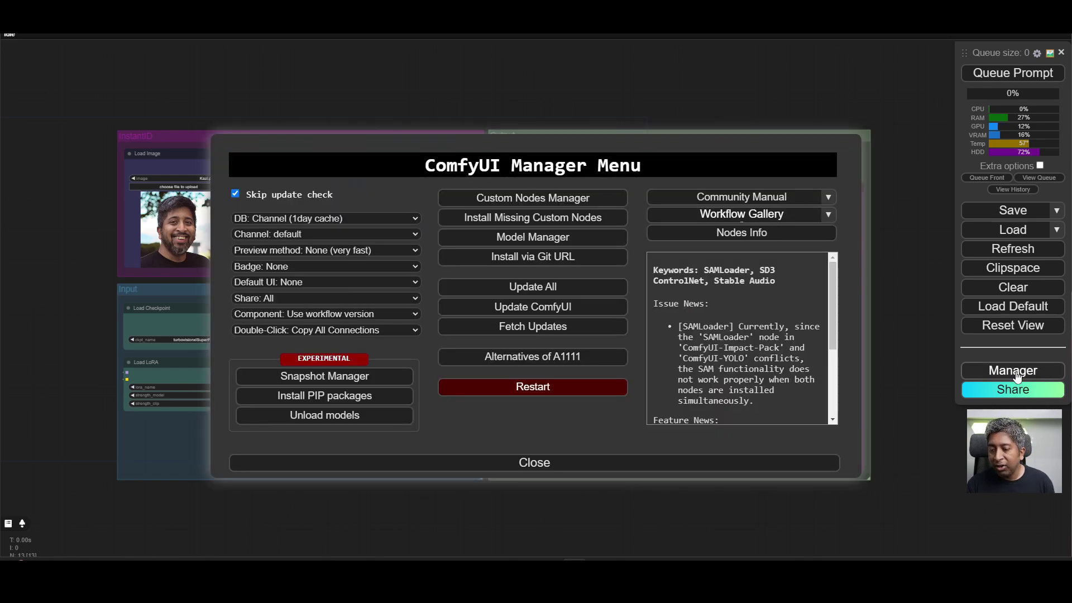
click(537, 219)
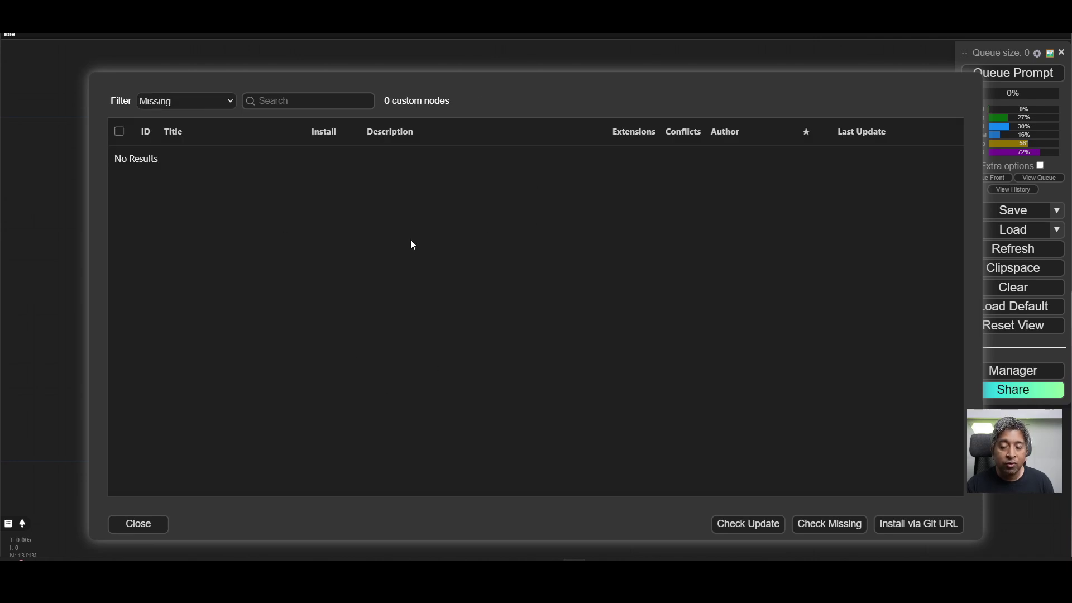
key(Escape)
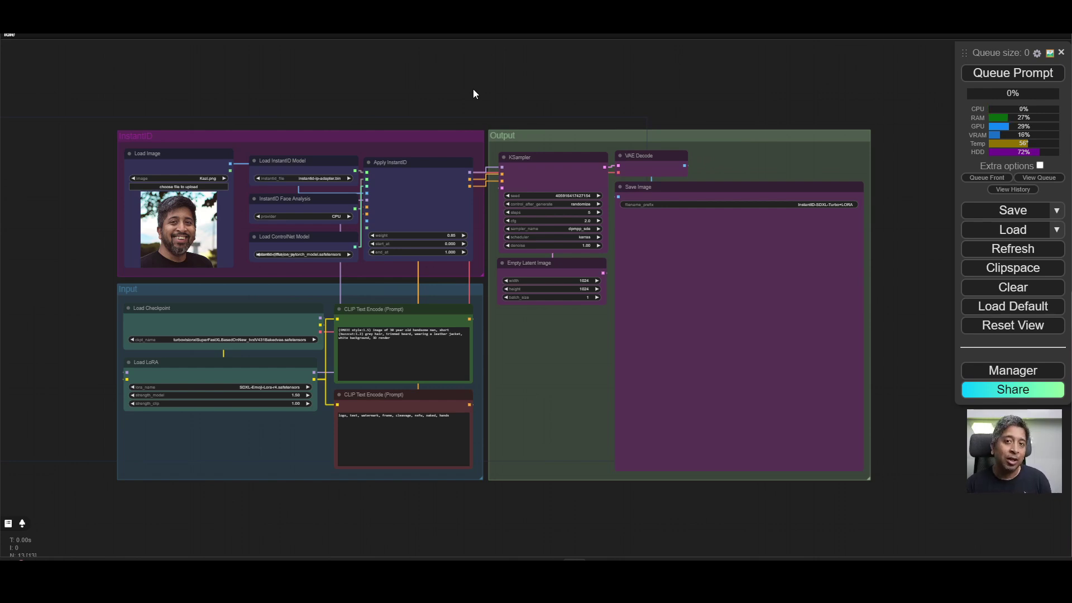
drag(474, 93, 479, 76)
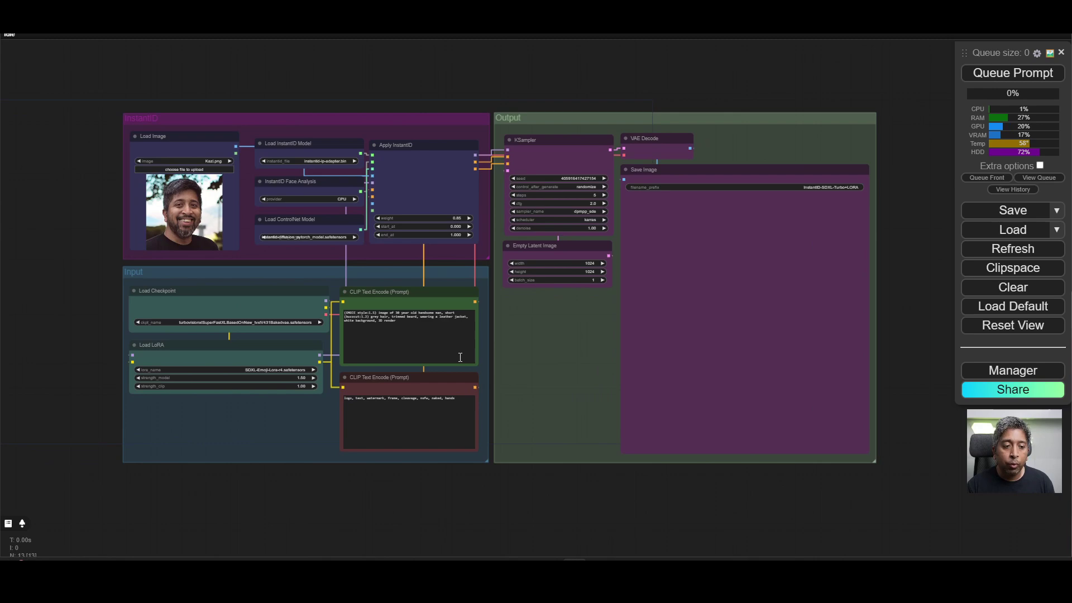
scroll(127, 186, up, 8)
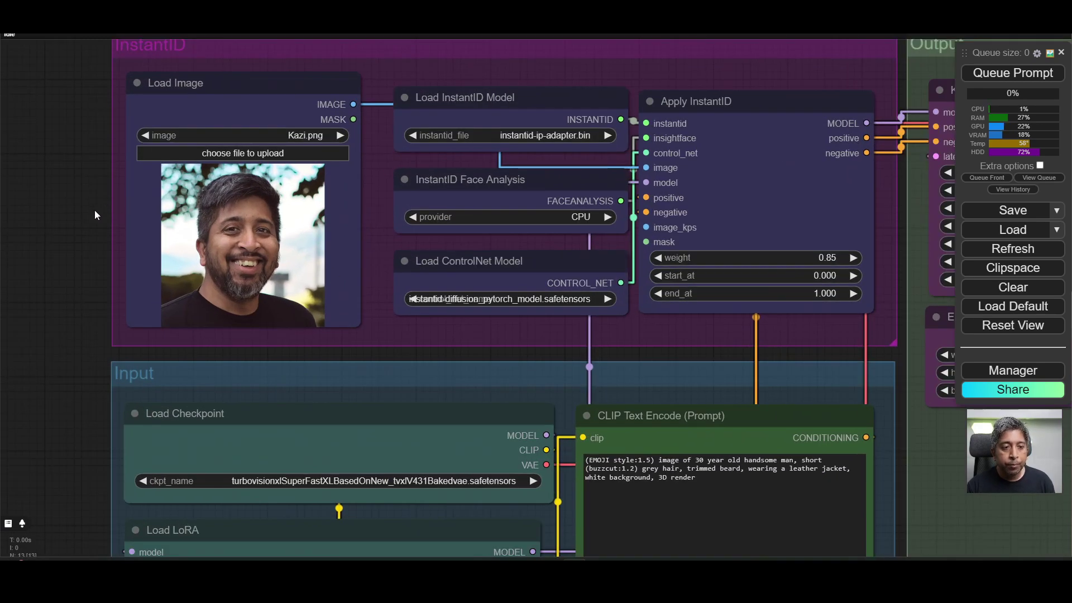
drag(97, 216, 68, 226)
scroll(698, 293, down, 3)
scroll(190, 424, up, 3)
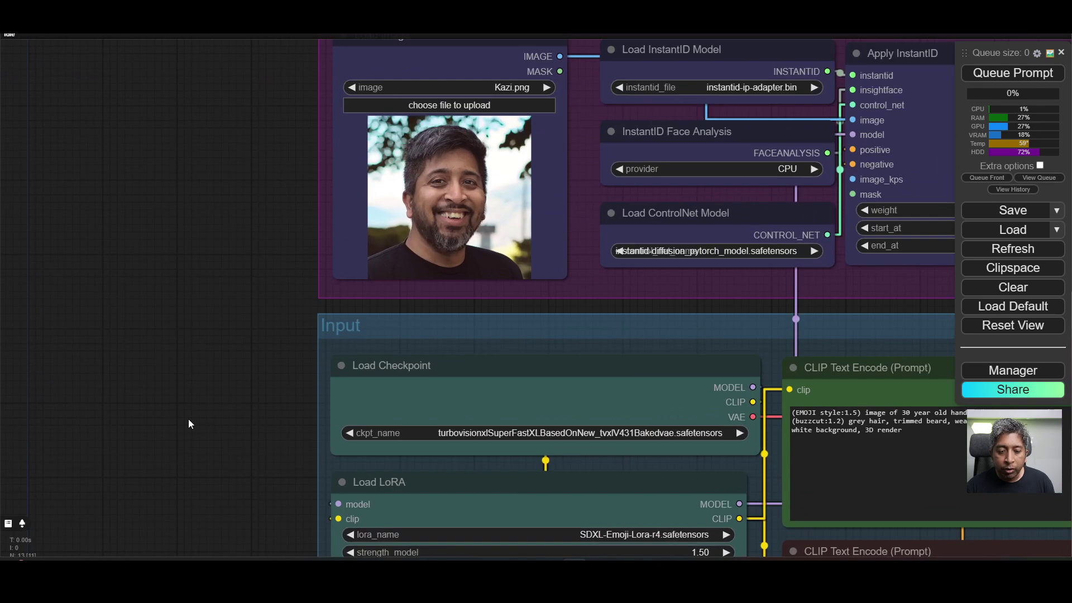
drag(179, 430, 20, 271)
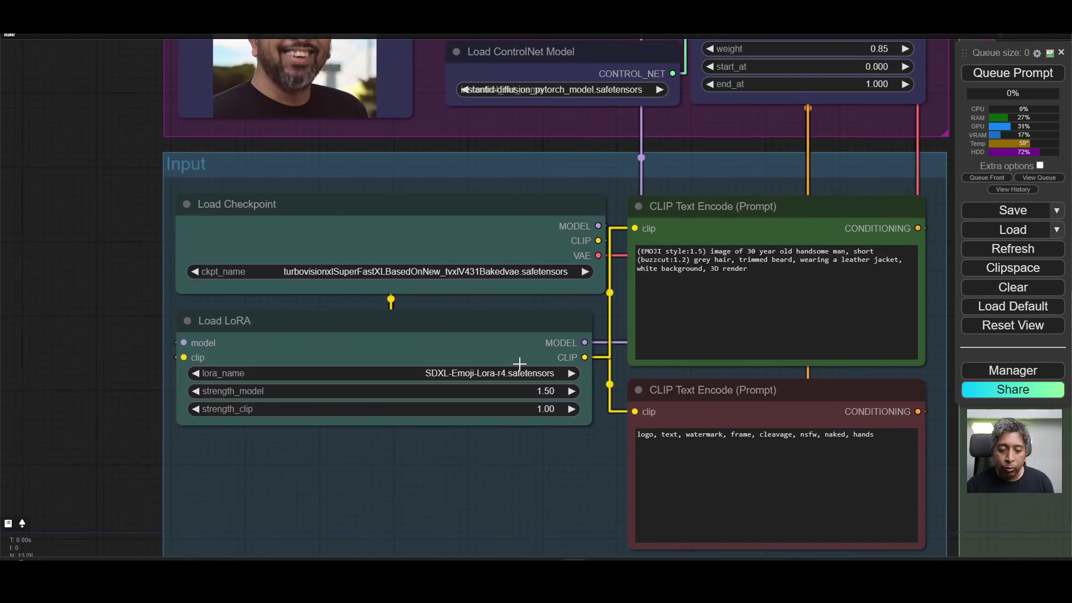
key(.)
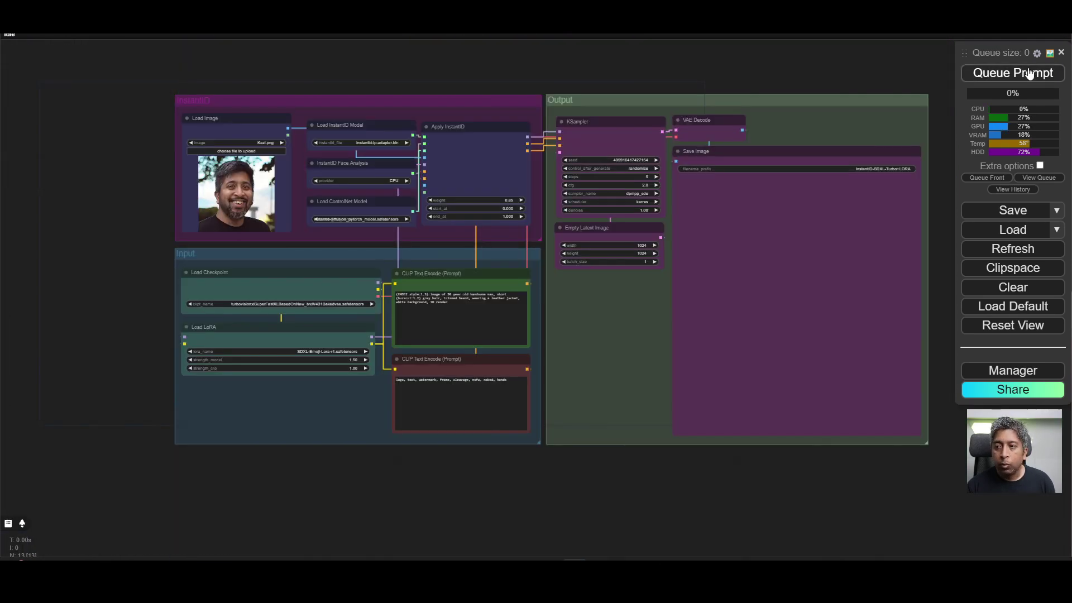
Queue the InstantID workflow to render the grey-haired emoji avatar, then highlight the emoji Load LoRA node.
click(1027, 73)
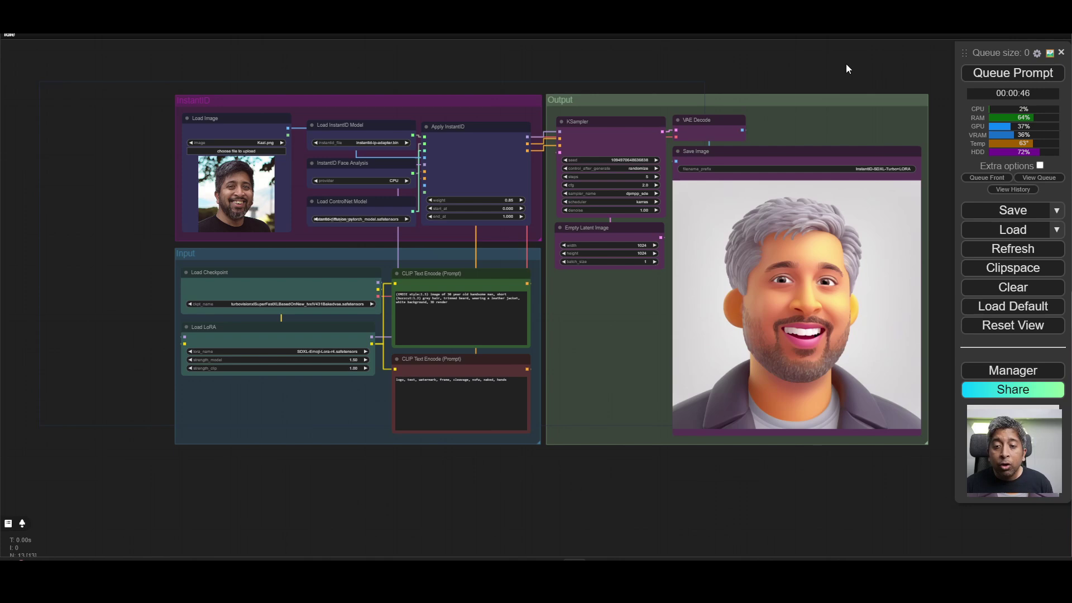
drag(846, 64, 827, 65)
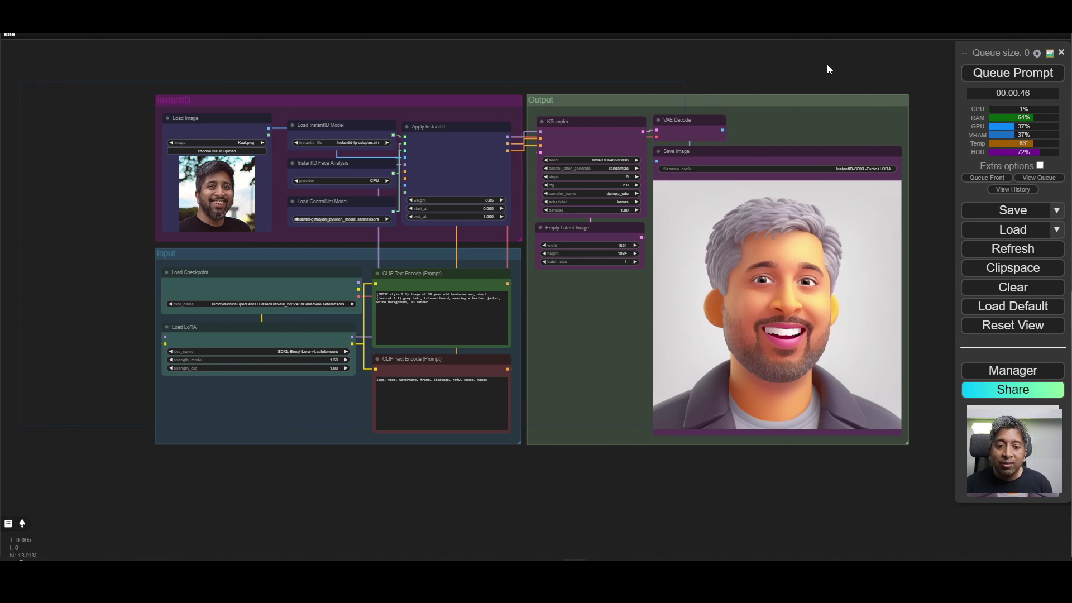
click(195, 340)
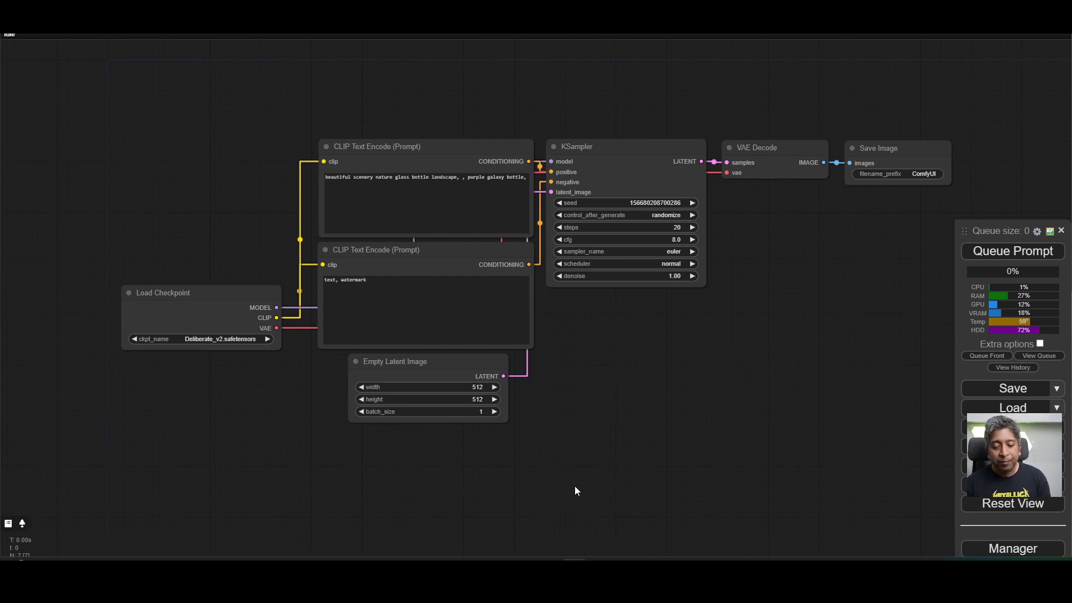
Drag kazitorials-talking-avatar.png from File Explorer onto the canvas to load the LivePortrait workflow.
key(alt+Tab)
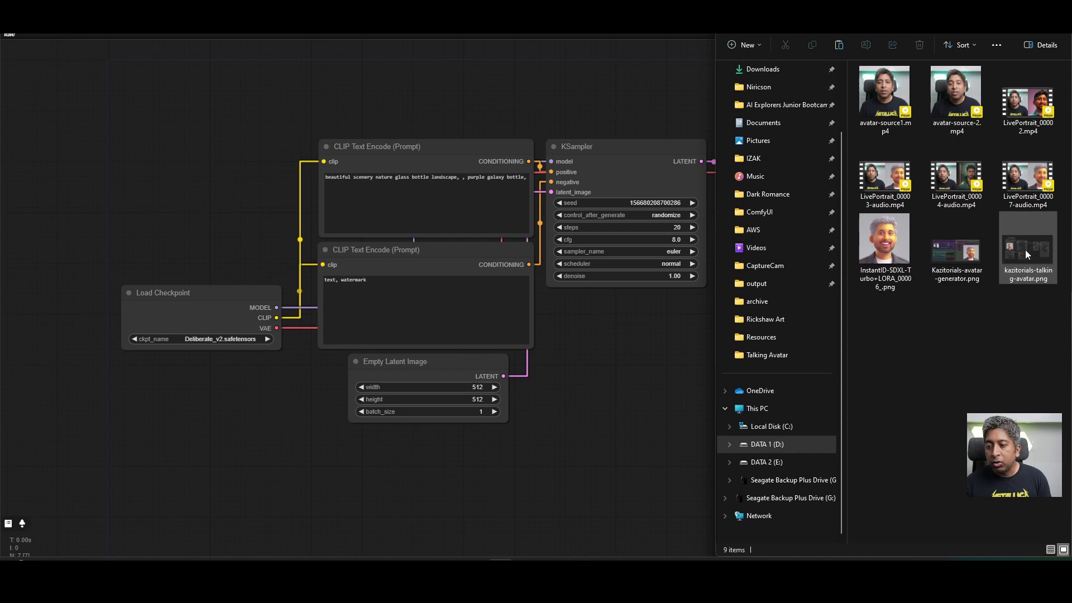
drag(1025, 250, 620, 370)
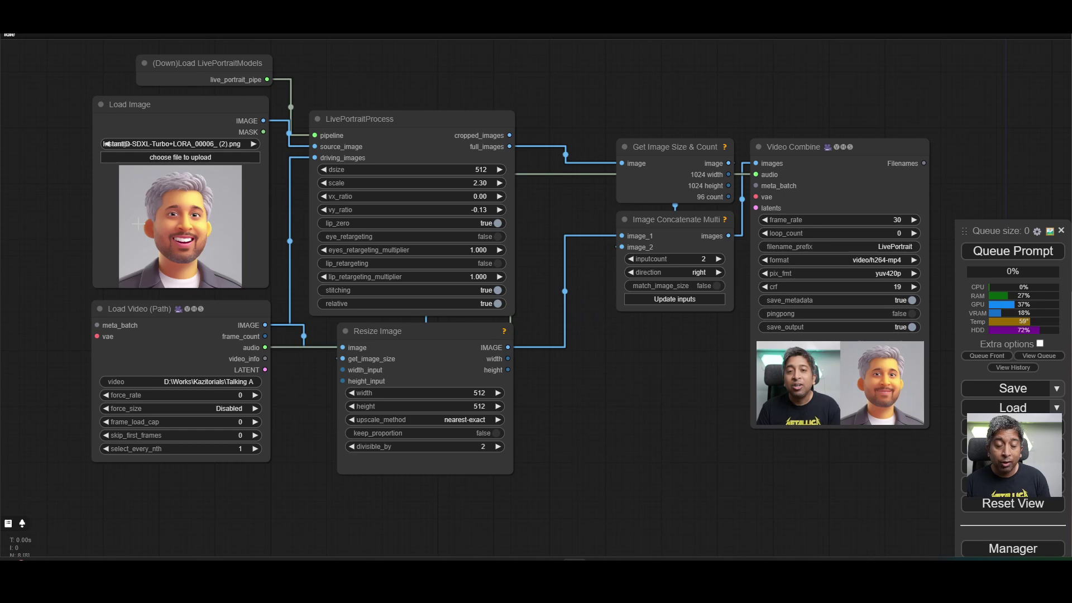
Copy avatar-source1.mp4's path and paste it, quotes removed, into Load Video (Path)'s video field.
click(212, 308)
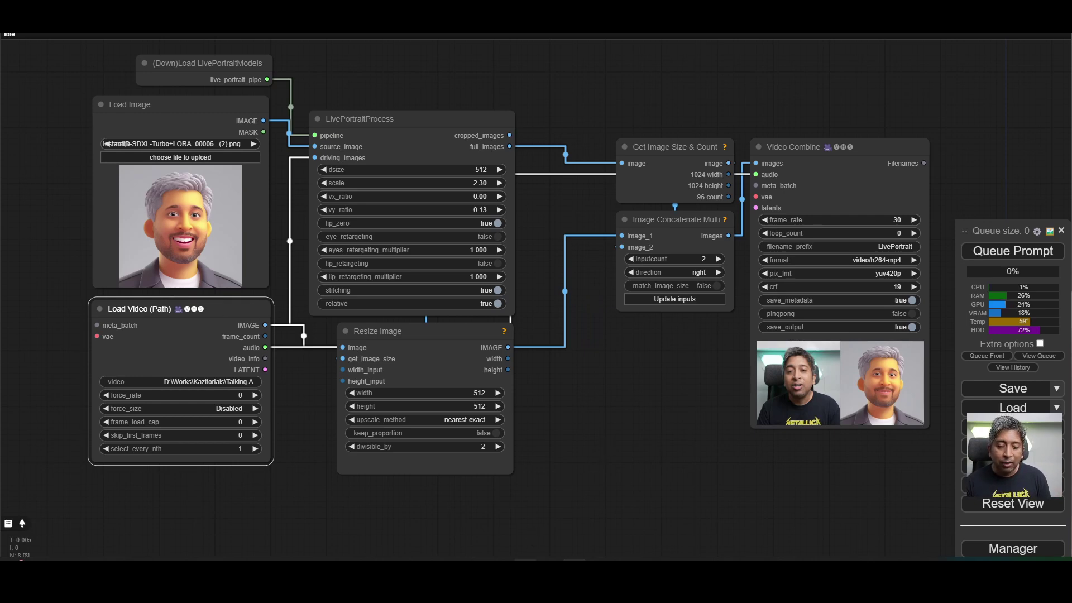
key(alt+Tab)
right_click(899, 96)
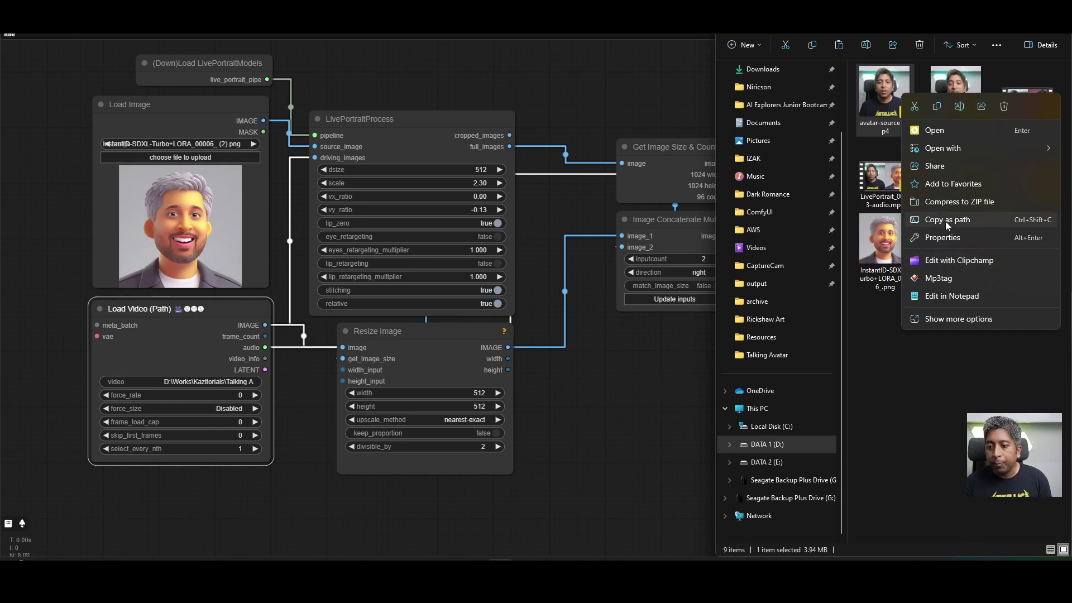
click(611, 419)
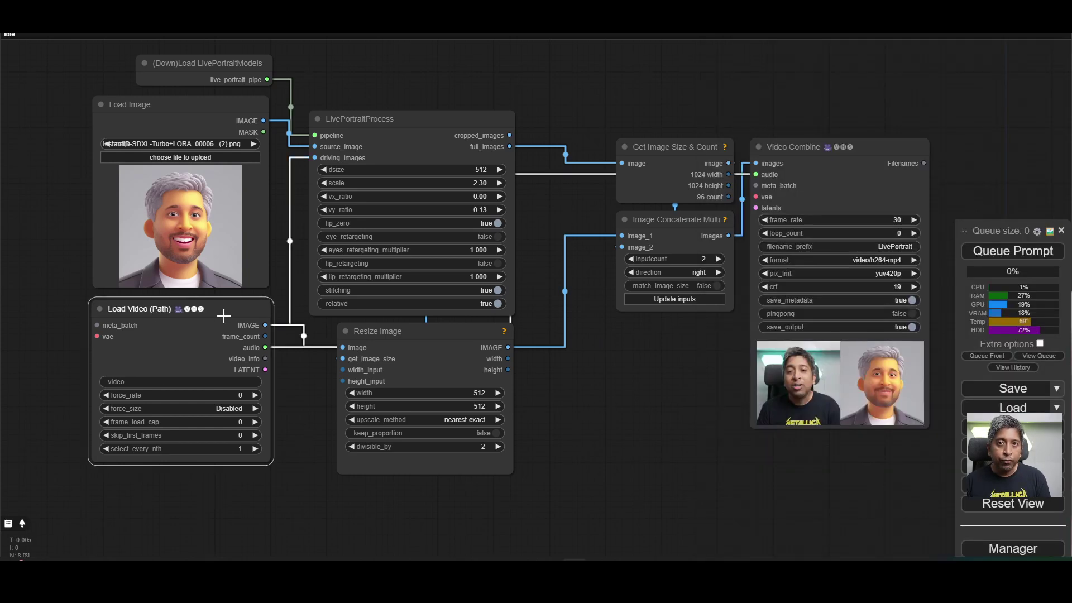
click(126, 382)
text(Avatar\avatar-source1.mp4")
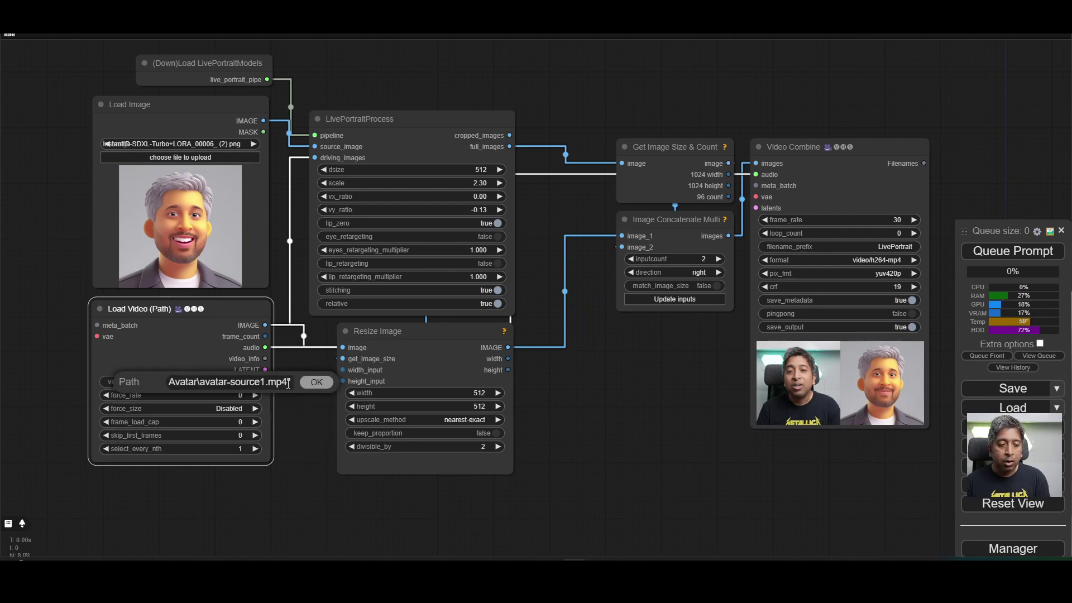
key(BackSpace)
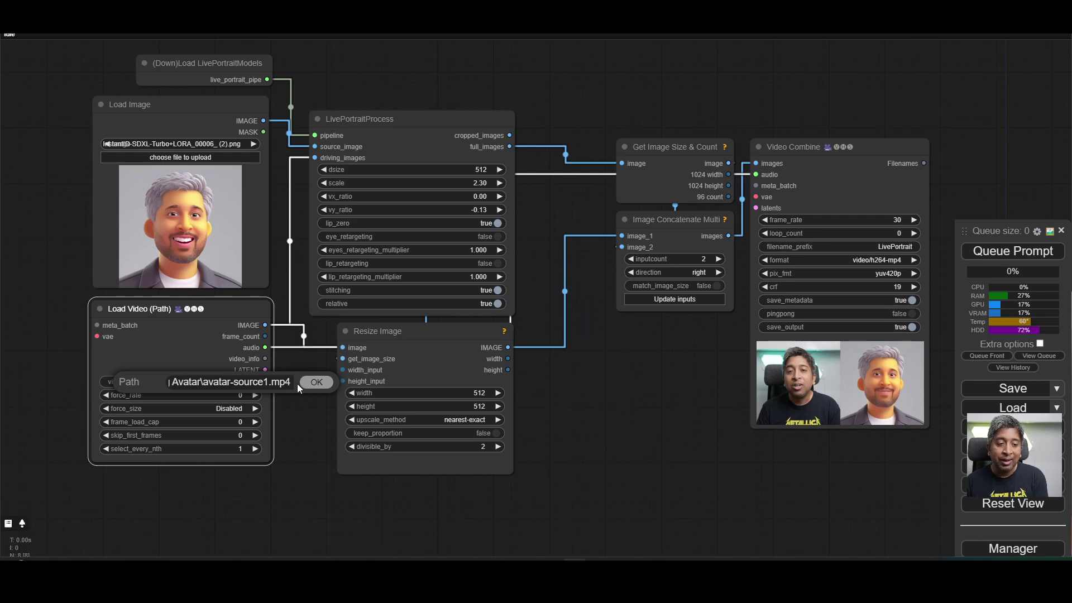
key(Home)
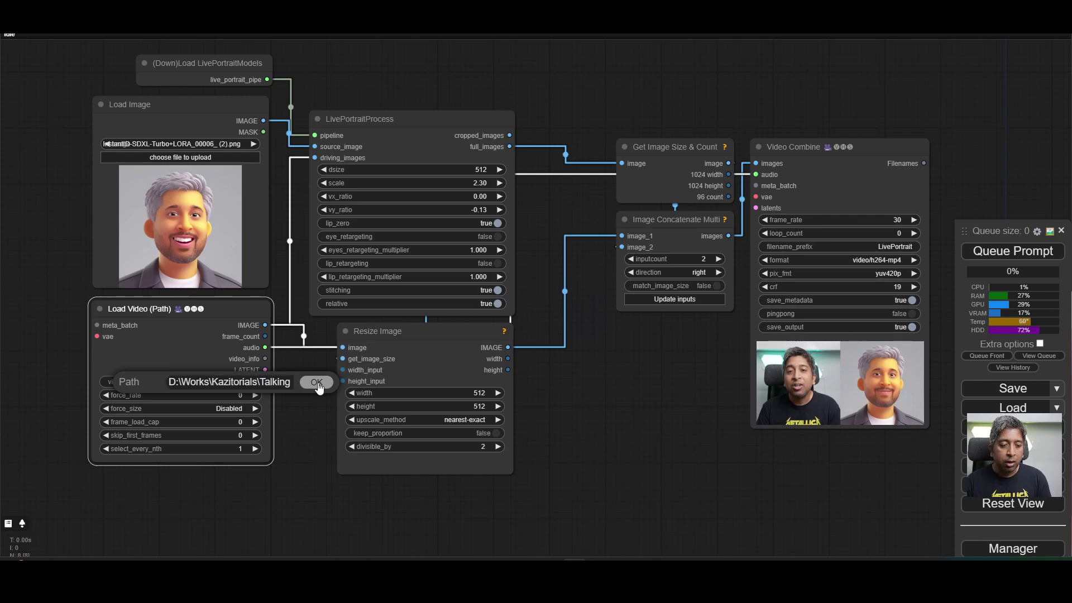
click(317, 384)
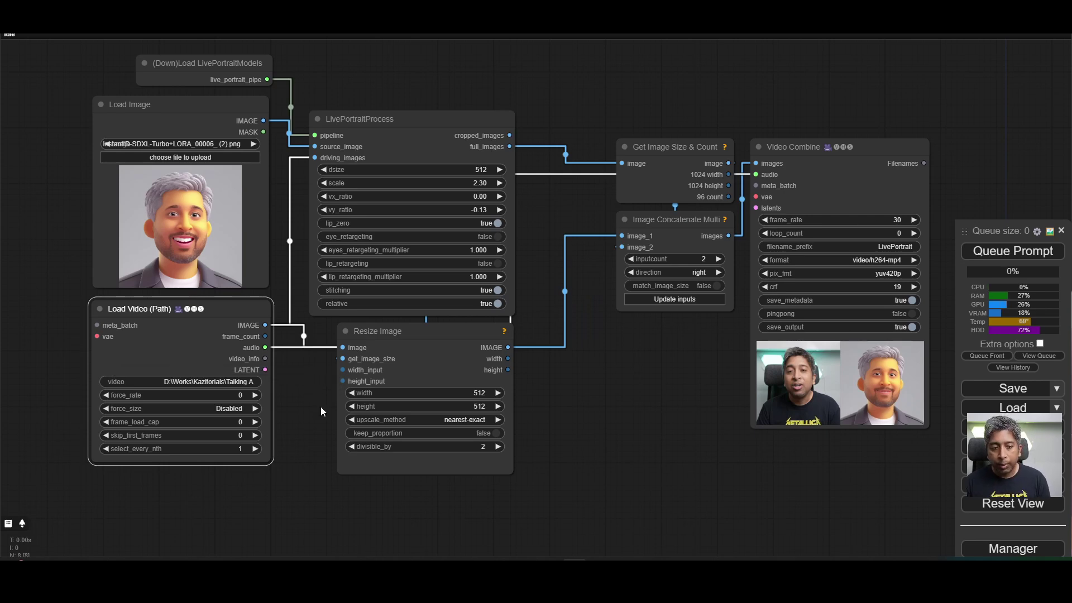
Queue the LivePortrait workflow to animate the emoji avatar with the driving video.
click(1028, 259)
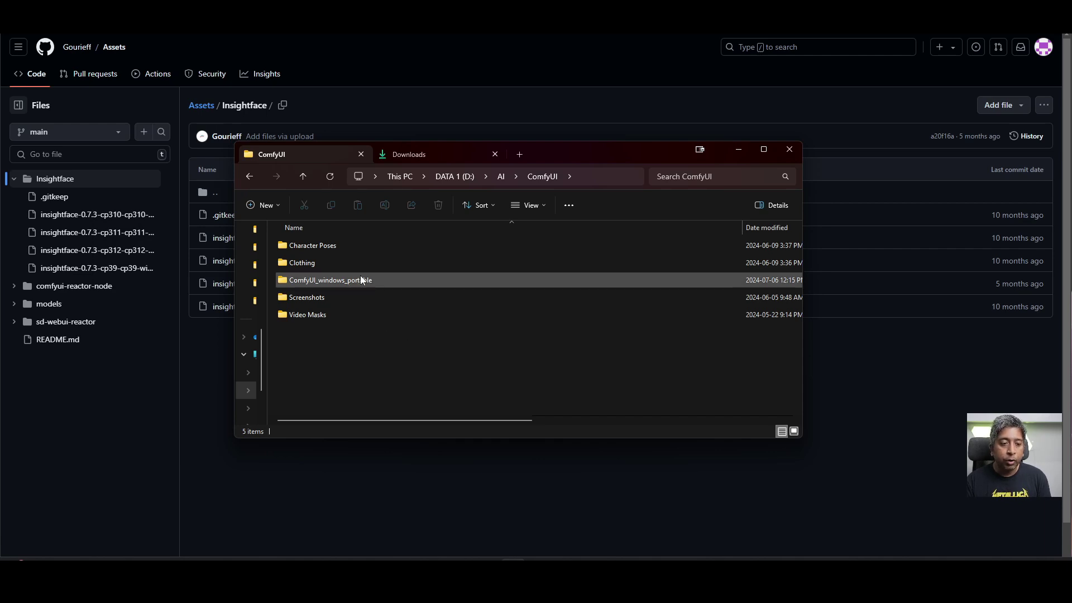
Go into ComfyUI_windows_portable, then python_embeded, and launch python.exe.
double_click(360, 279)
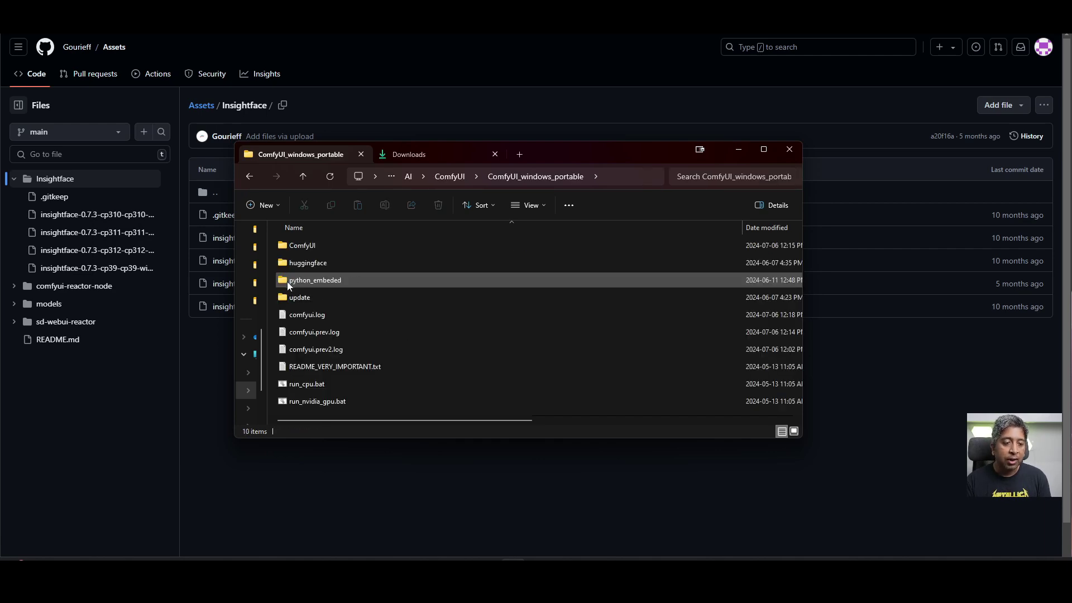
double_click(320, 280)
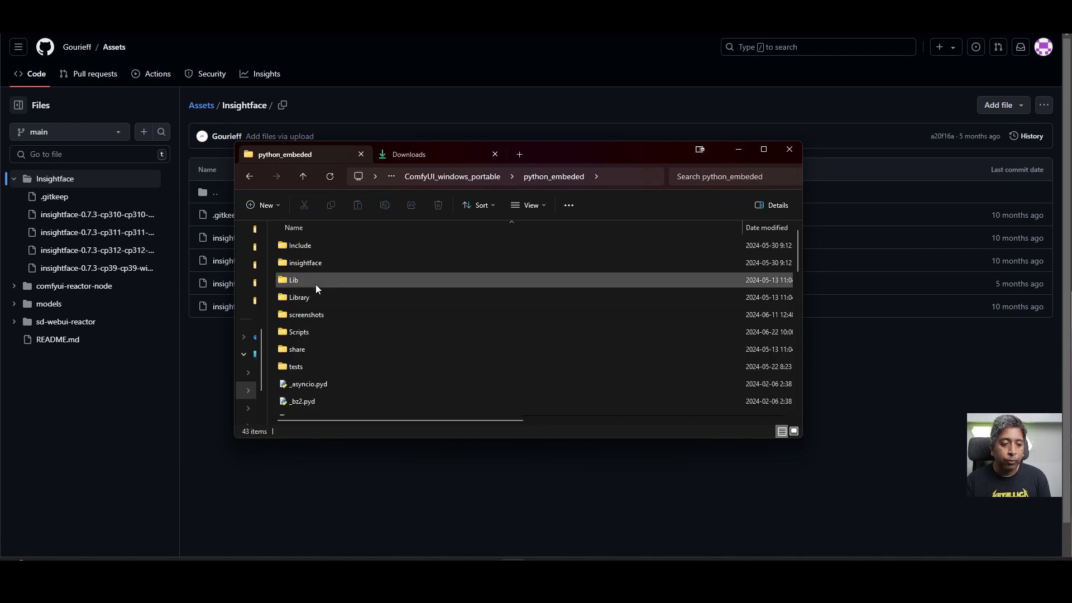
scroll(326, 335, down, 8)
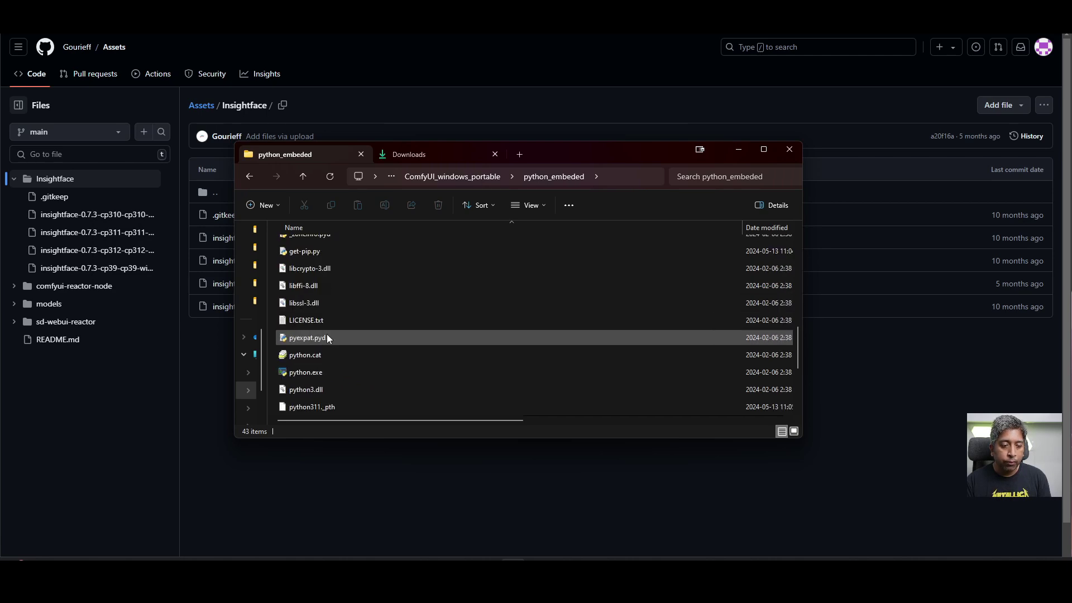
scroll(328, 337, down, 1)
double_click(305, 365)
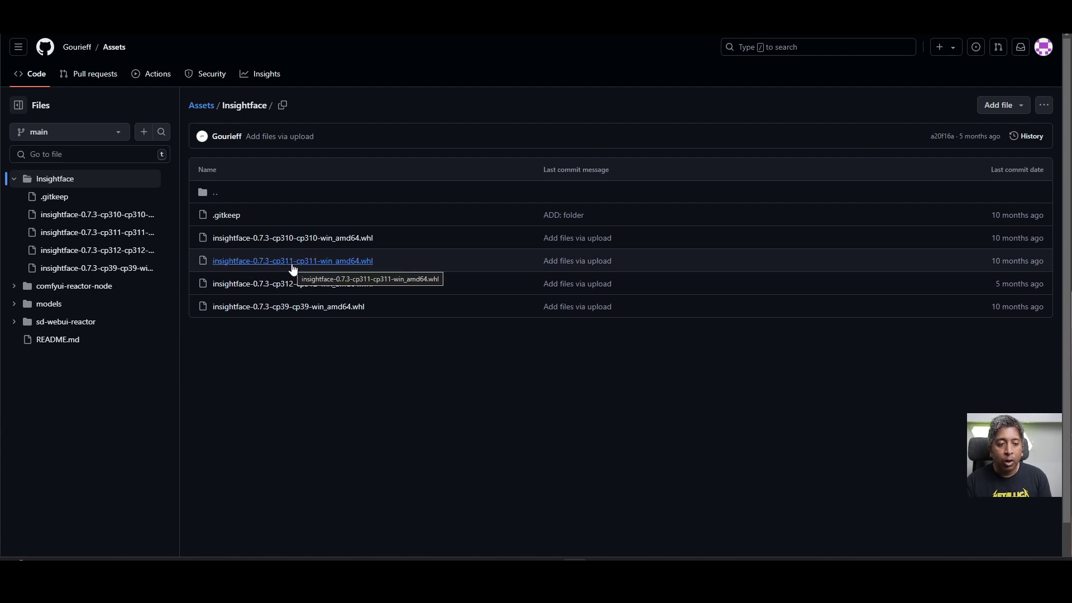
Download the raw insightface-0.7.3-cp311-cp311-win_amd64.whl file and reveal it in Downloads.
click(293, 265)
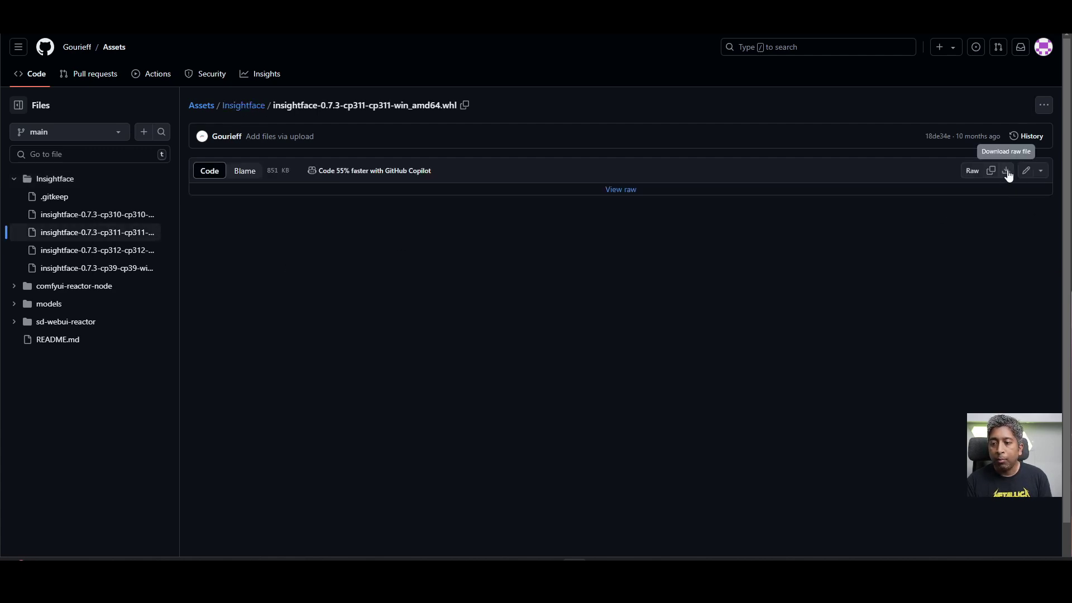
click(1006, 171)
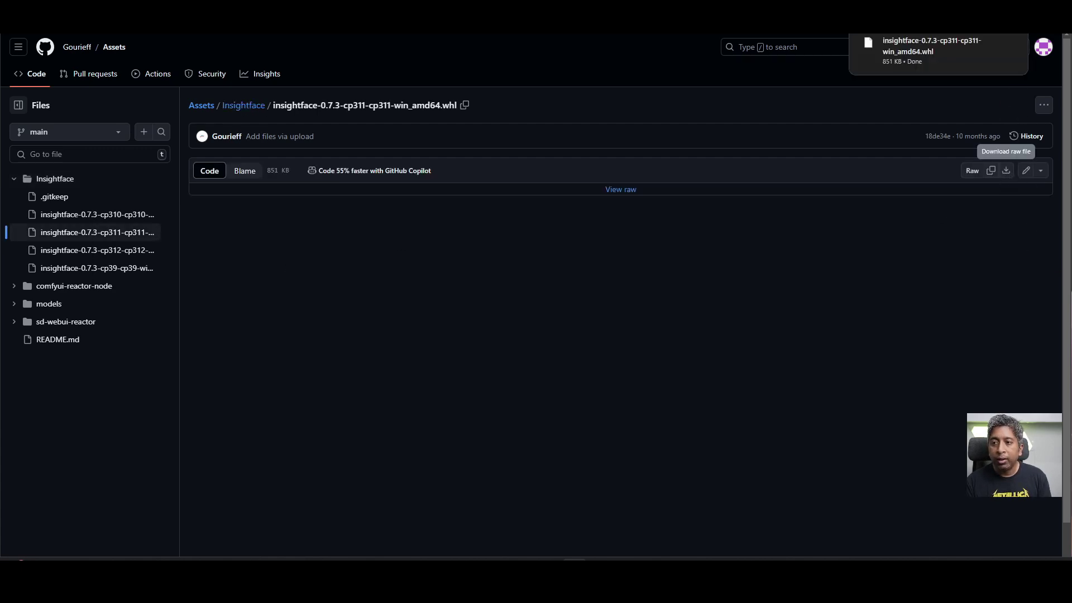
click(988, 42)
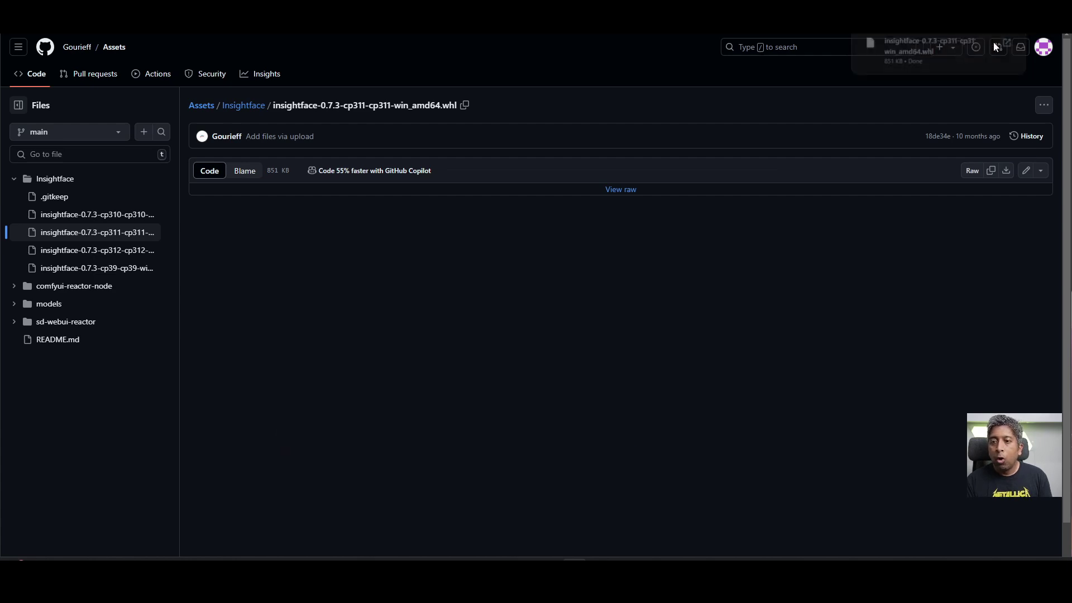
Copy the .whl file's path, then open a terminal in the ComfyUI_windows_portable folder.
right_click(345, 325)
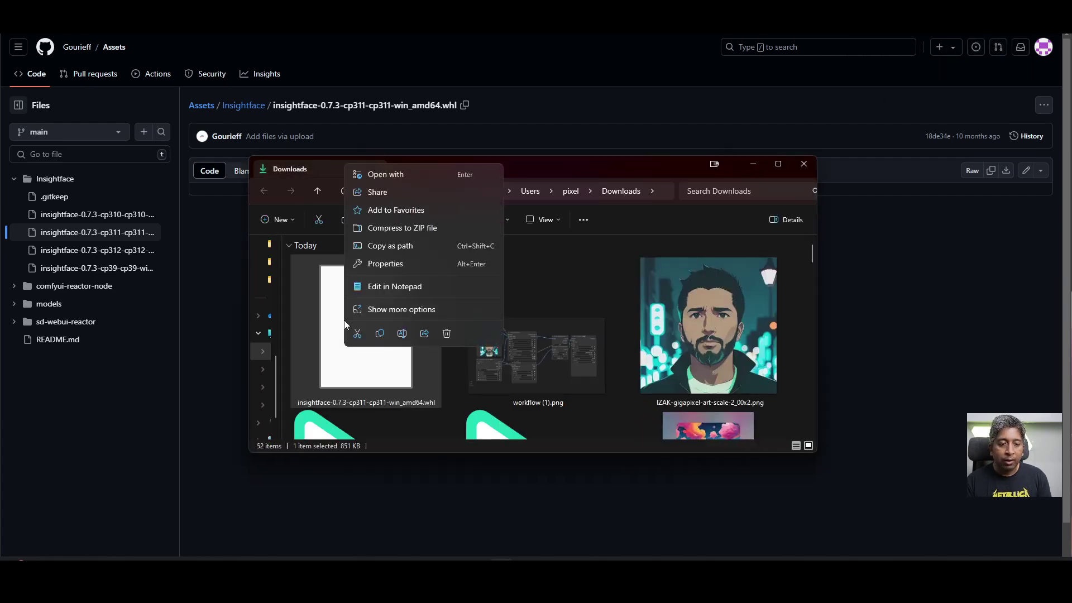
click(411, 245)
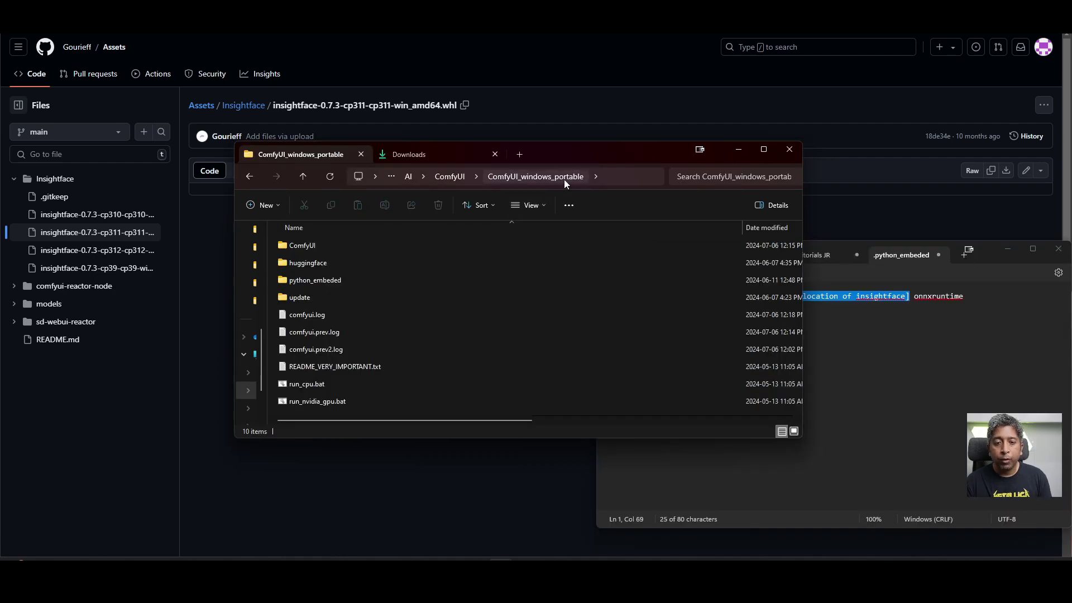
right_click(302, 413)
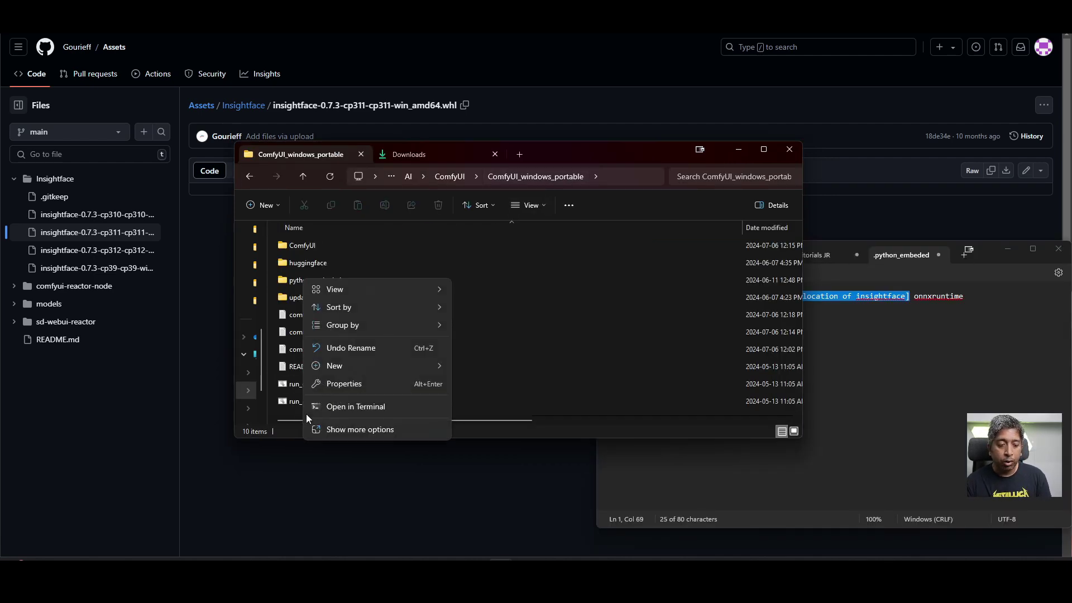
click(368, 407)
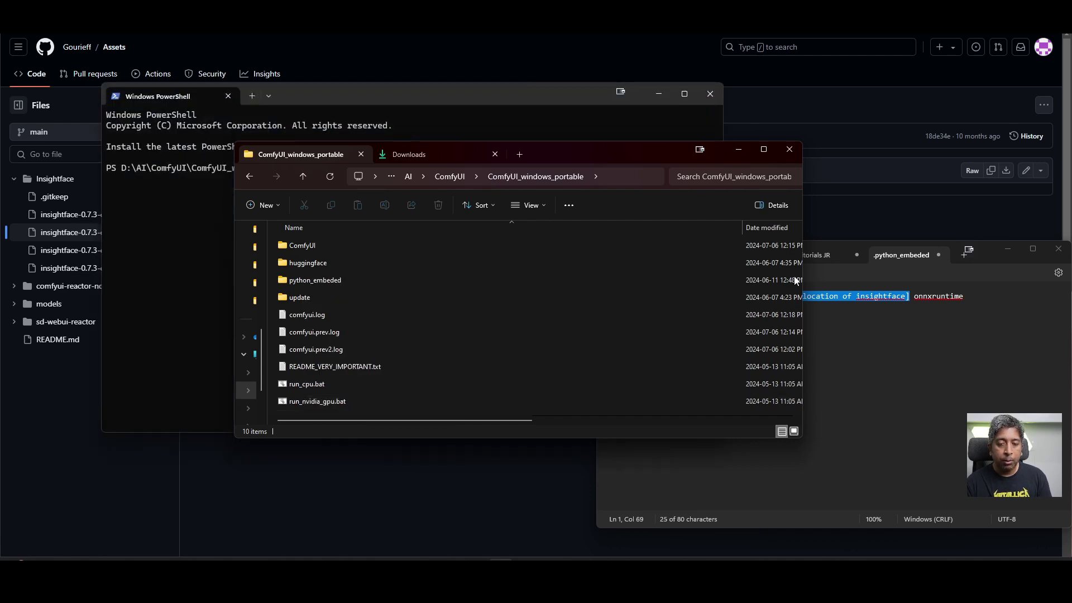
Enter '.\python_embeded\python.exe -m pip install' at the PowerShell prompt.
click(774, 294)
key(ctrl+a)
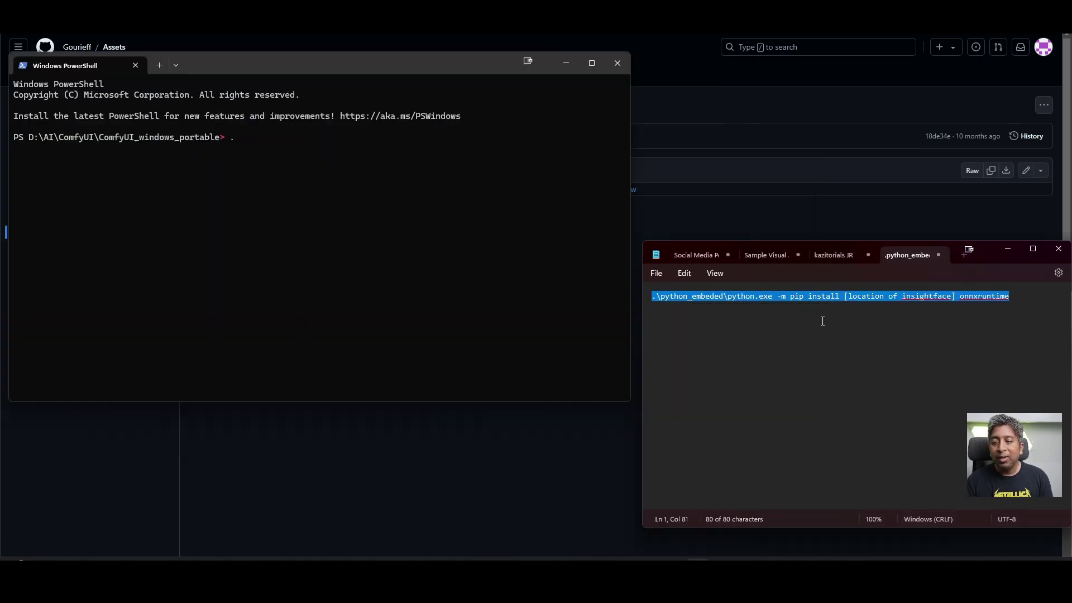
click(241, 160)
text(.)
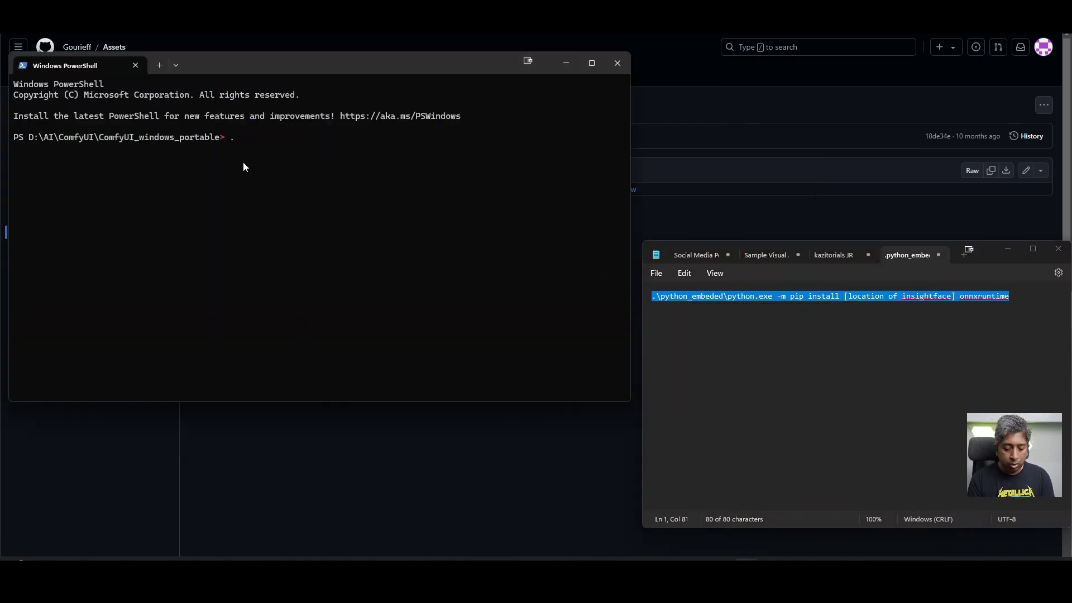
text(\pyth)
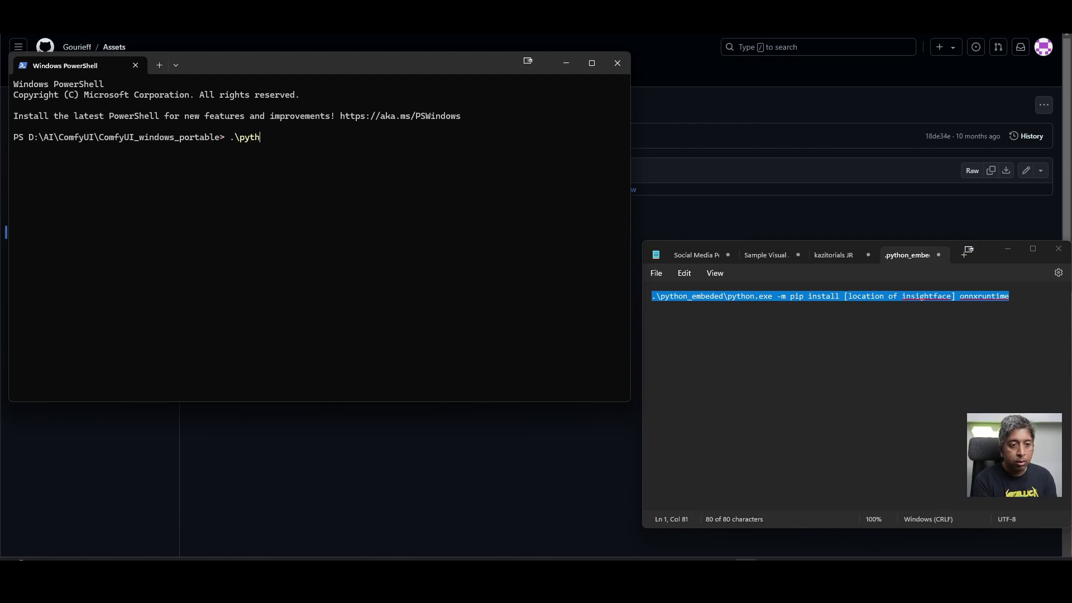
text(on_embede)
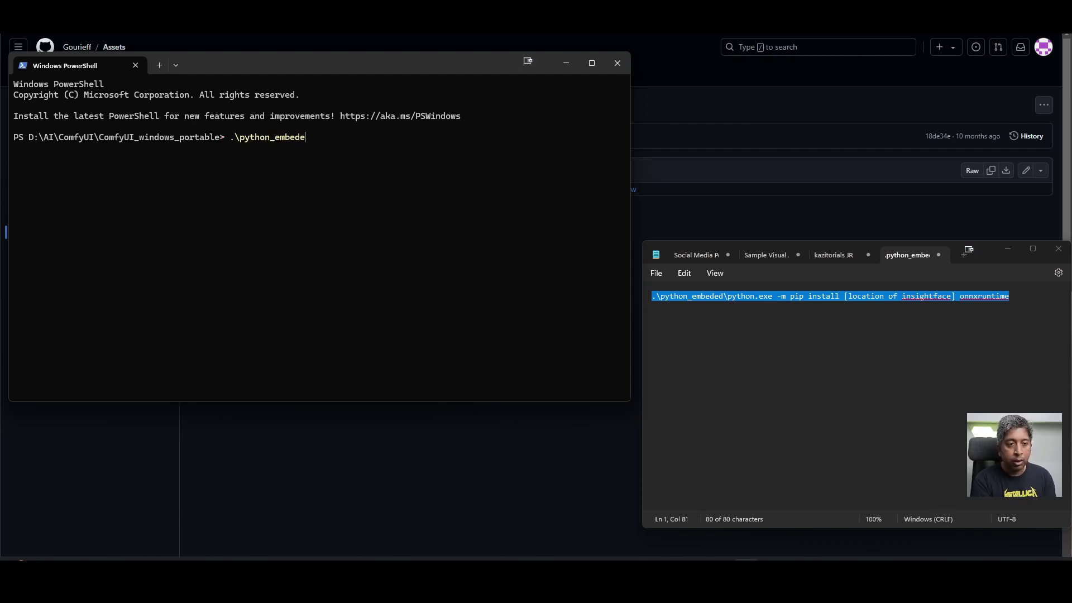
text(d\p)
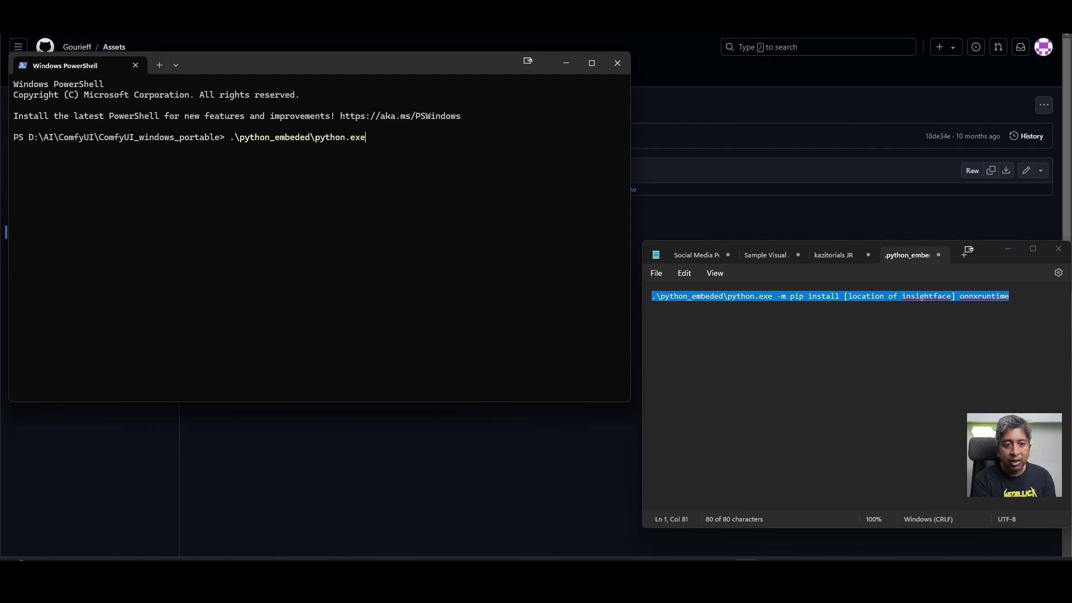
text(ython.exe -)
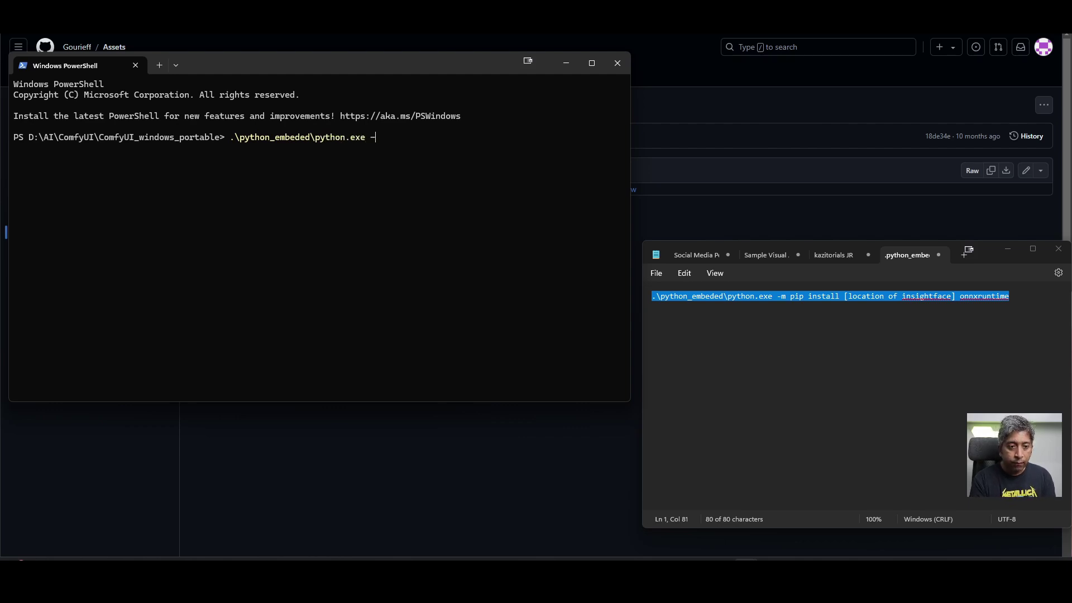
text(m)
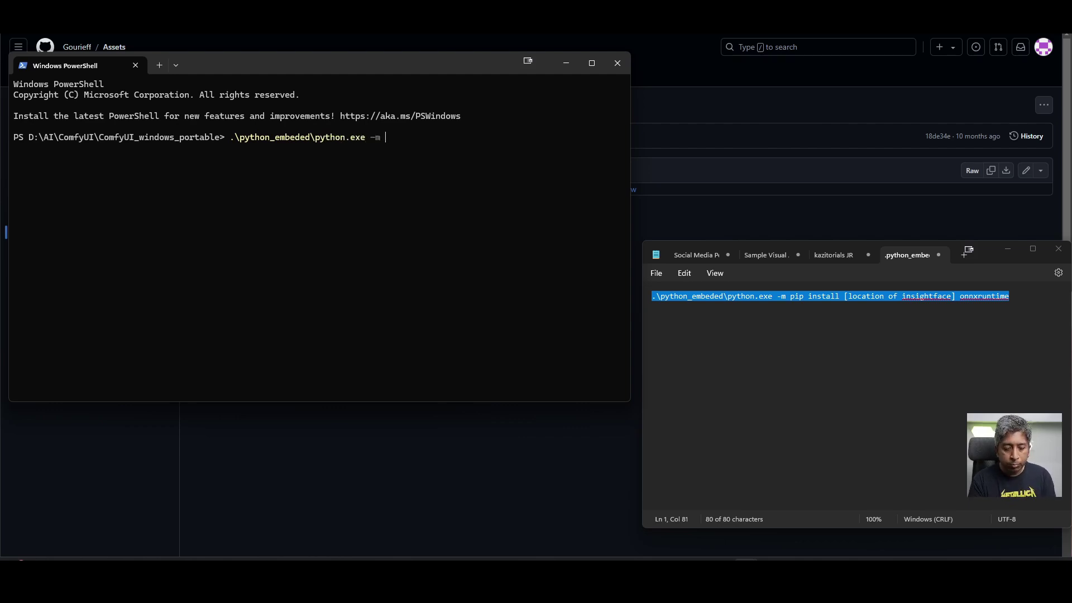
text( pip )
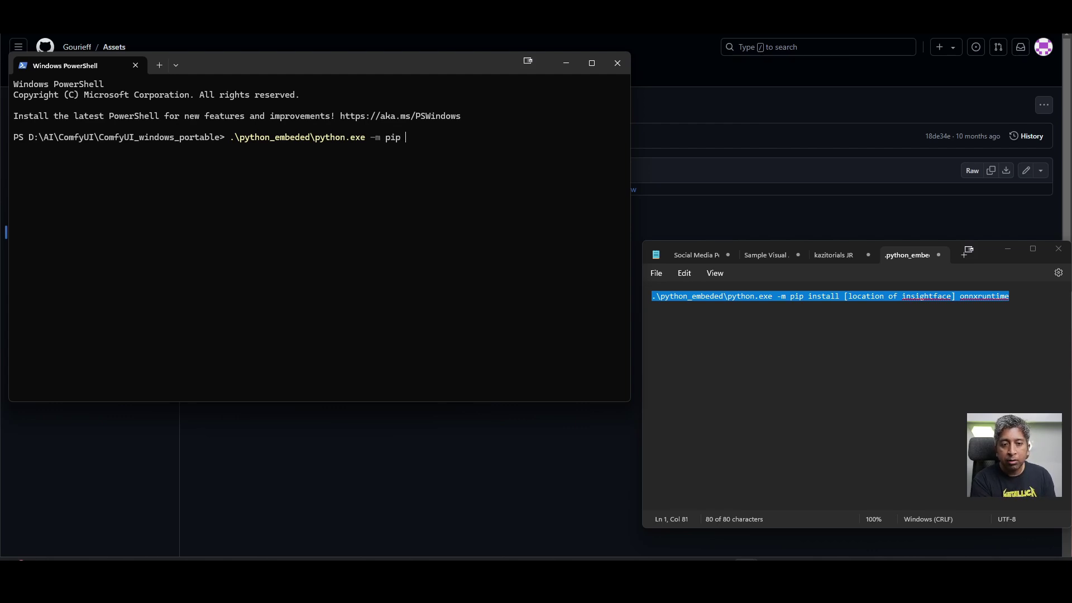
text(install)
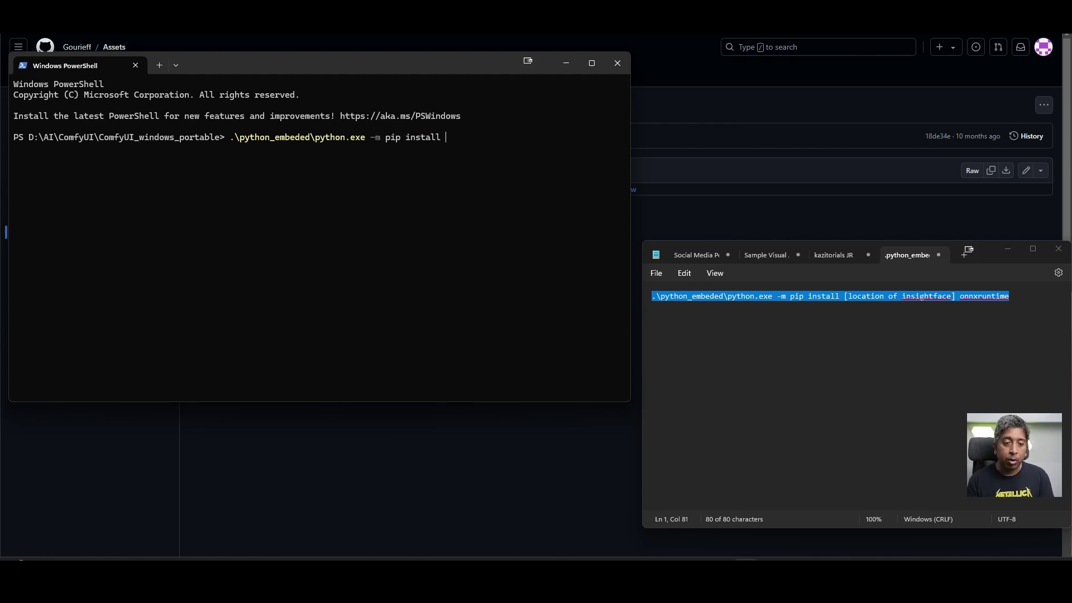
Paste the insightface wheel path, strip its quotes, and append onnxruntime to the command.
key(ctrl+v)
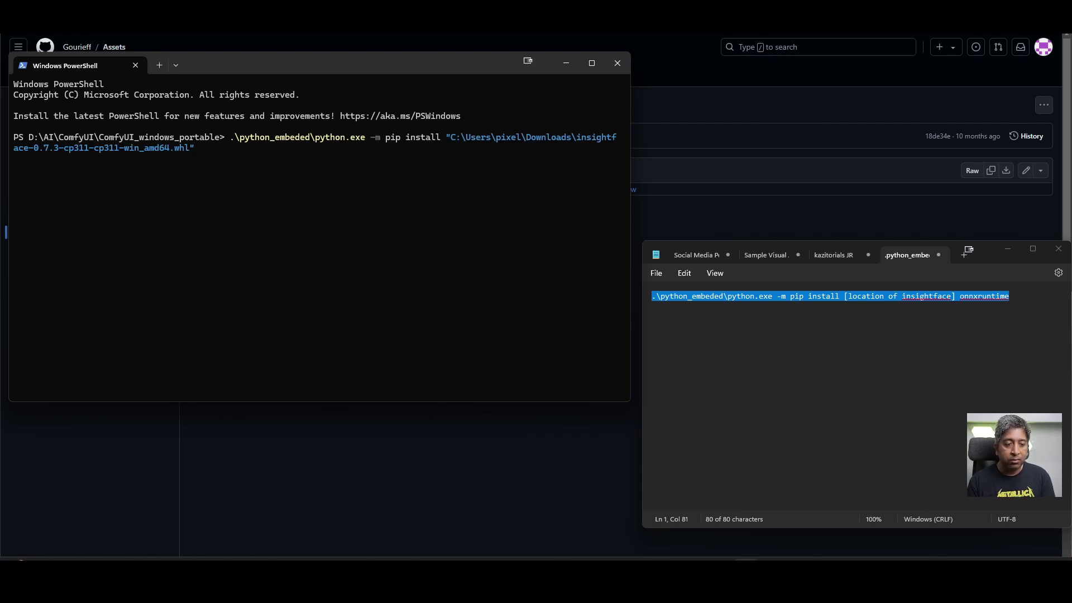
key(BackSpace)
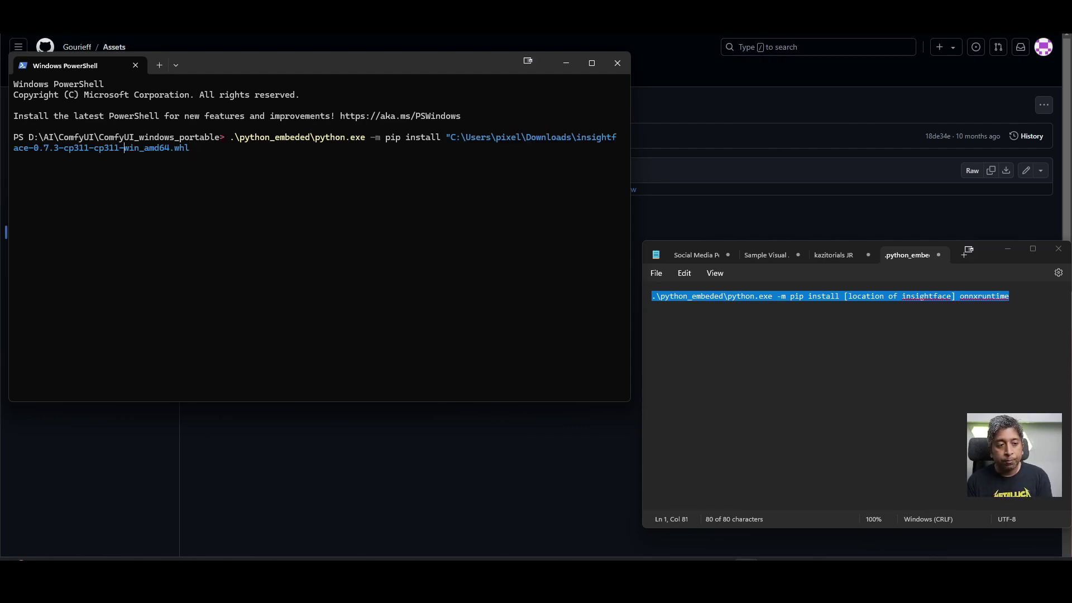
key(Left)
key(Left)
key(Left)
key(Left)
key(Left)
key(Left)
key(Left)
key(Left)
key(Left)
key(Left)
key(Left)
key(Left)
key(Left)
key(Left)
key(Left)
key(Left)
key(Left)
key(Left)
key(Left)
key(Left)
key(BackSpace)
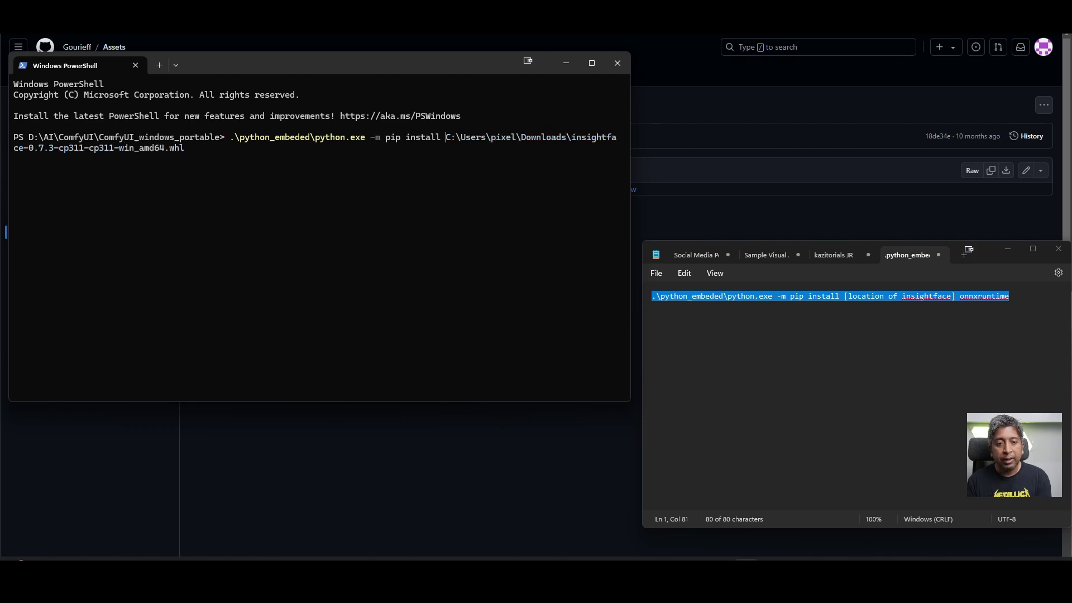
key(Right)
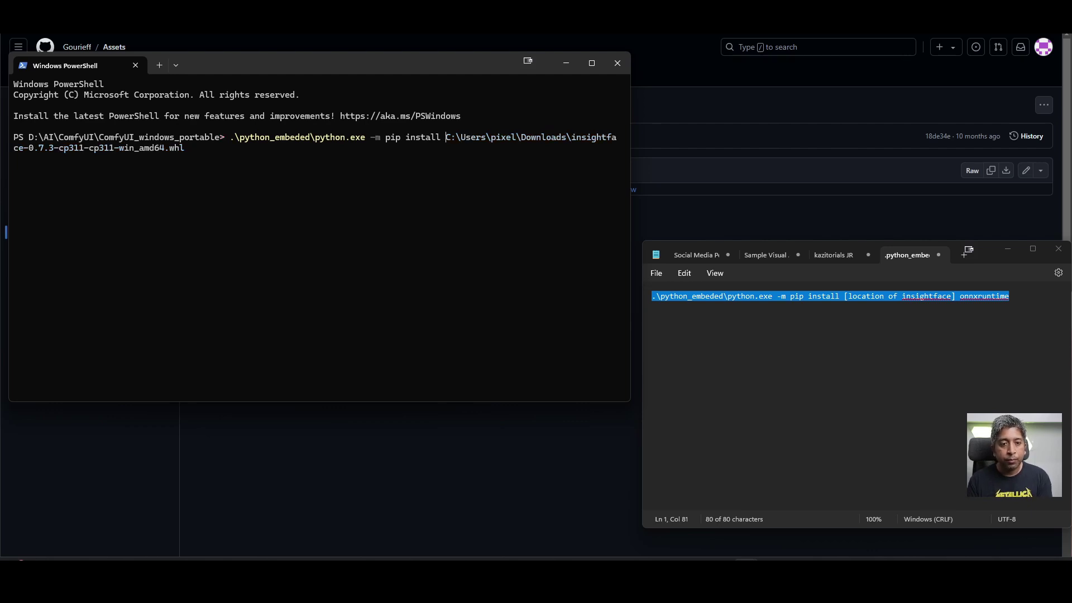
key(Right)
key(Right)
key(Right)
key(Right)
key(Right)
key(Right)
key(Right)
key(Right)
key(Right)
key(Right)
key(Right)
key(Right)
key(Right)
key(Right)
key(Right)
key(Right)
key(Right)
key(Right)
key(Right)
key(Right)
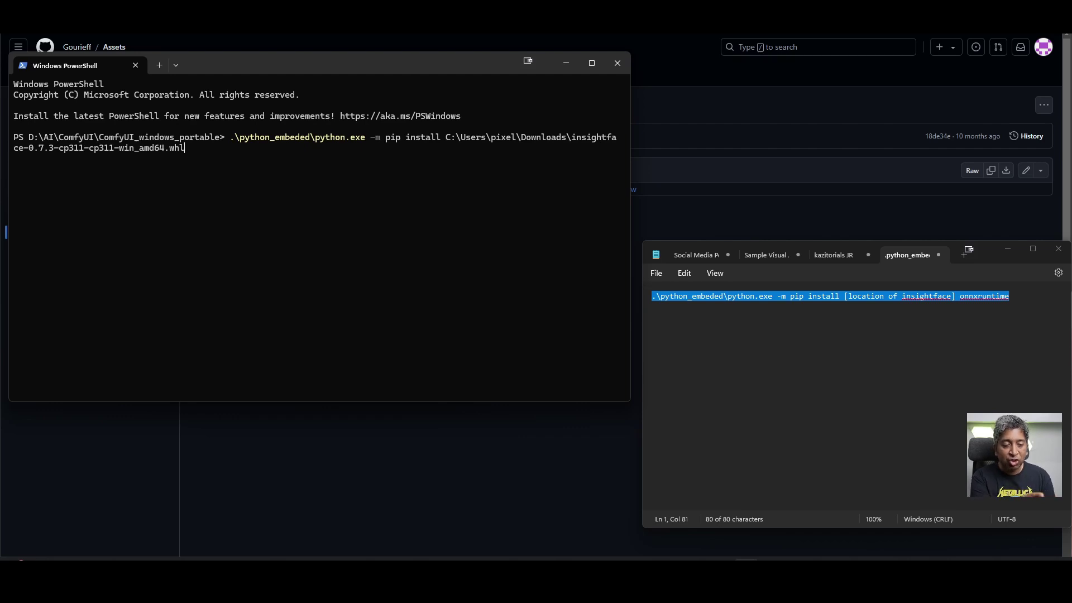
key(End)
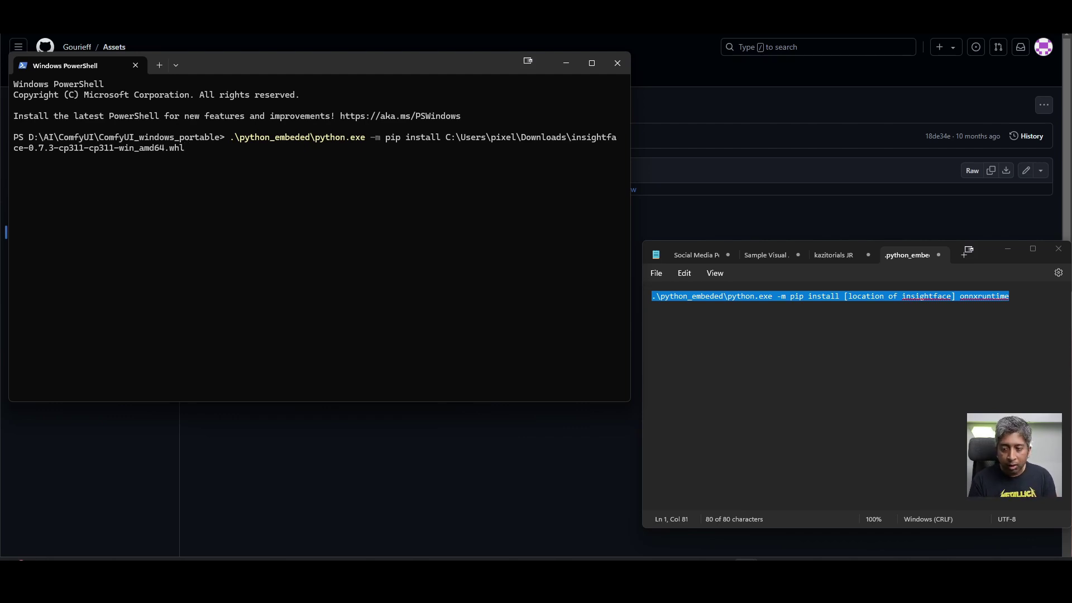
text(onnx)
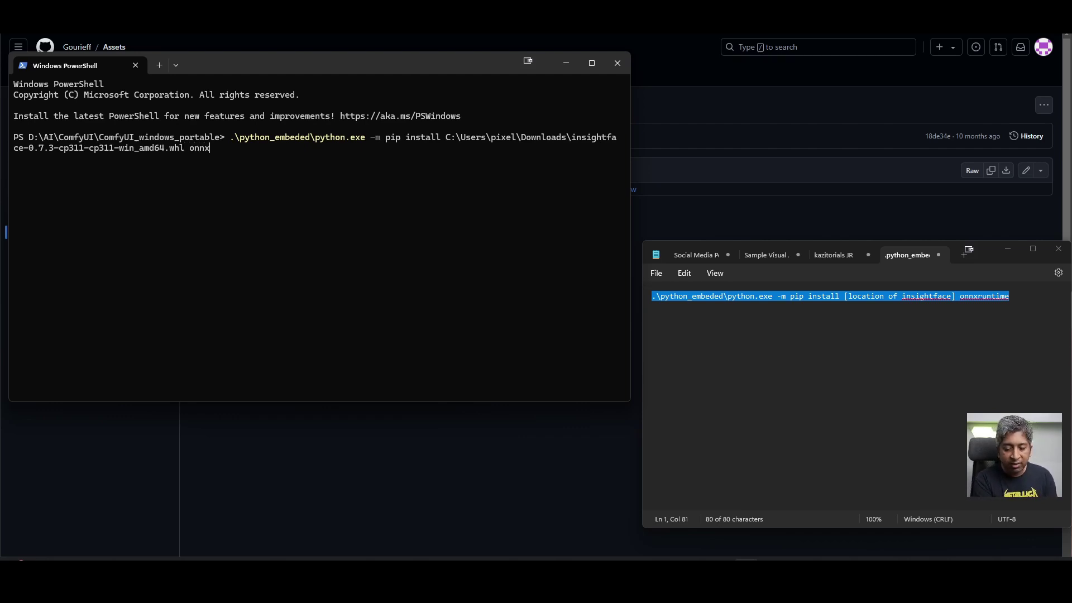
text(runtime)
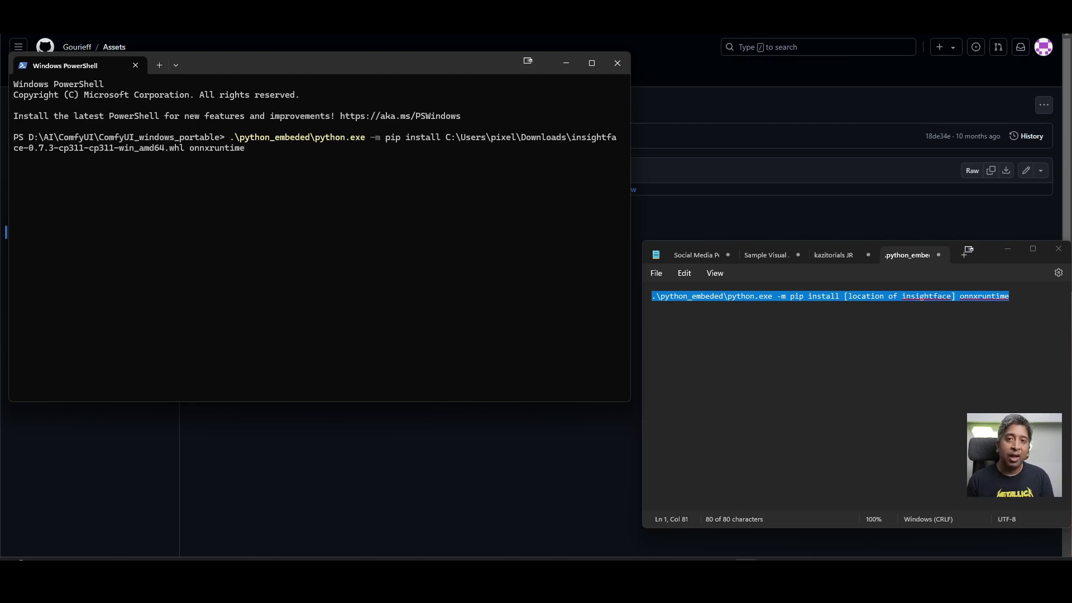